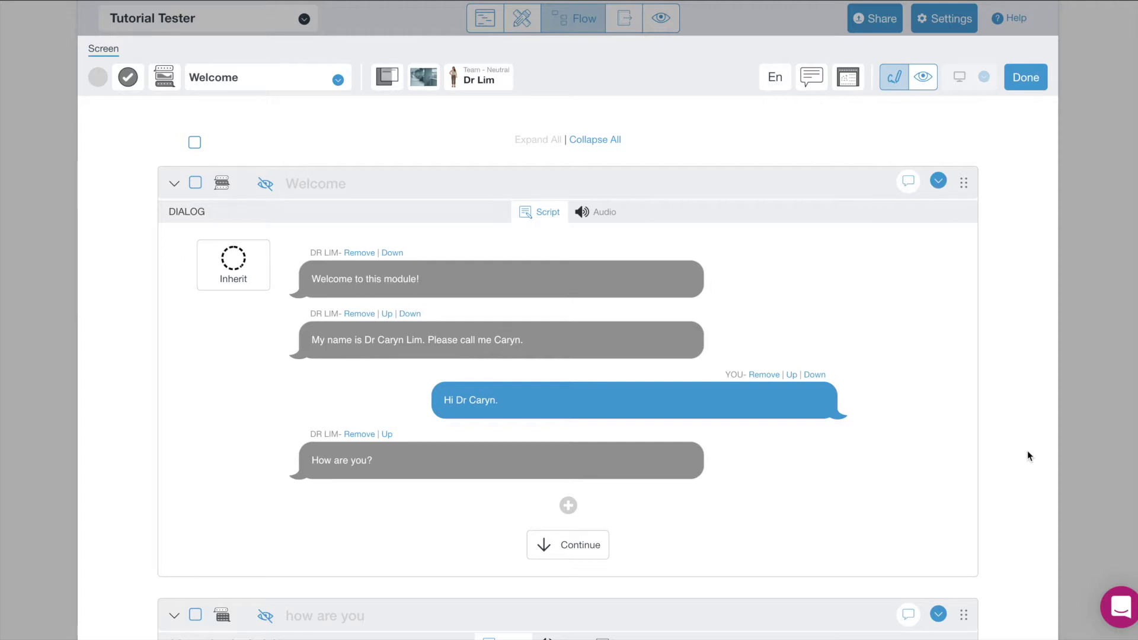
# Step: Change the "how are you" conversation choice from Reflective to Formative in its additional settings
pyautogui.scroll(-6, 1027, 450)
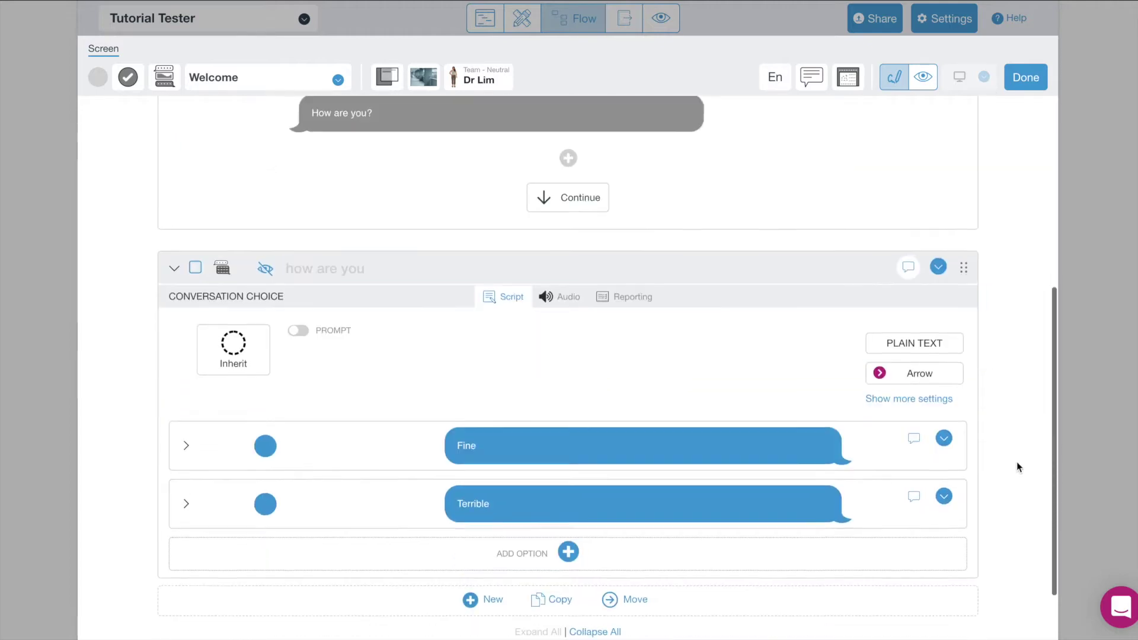
pyautogui.scroll(-1, 1016, 467)
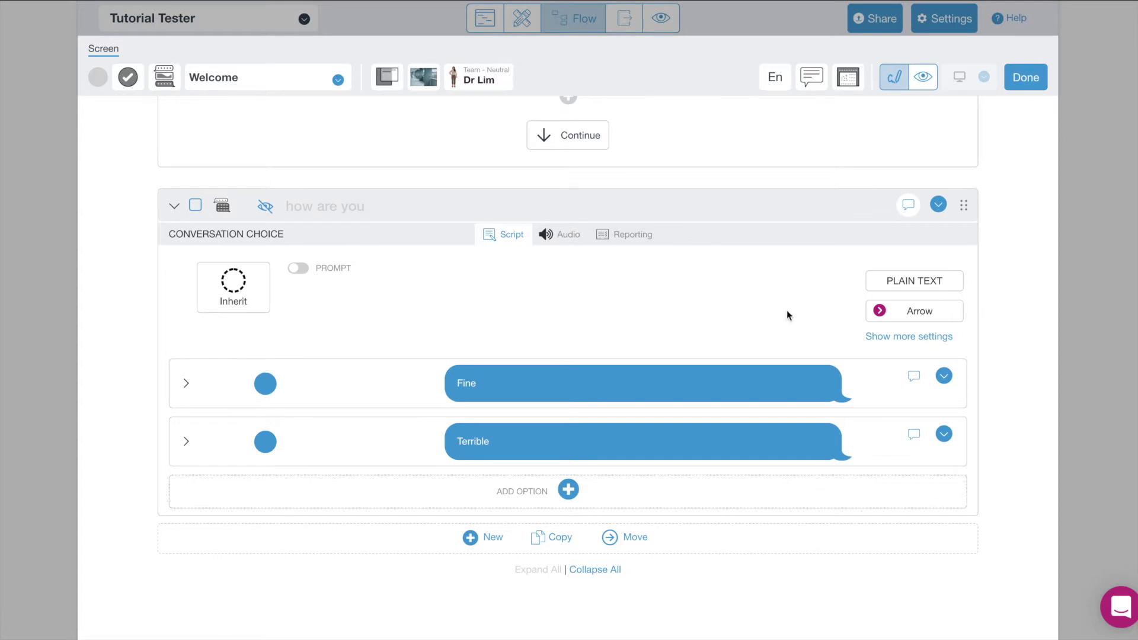
pyautogui.scroll(1, 787, 314)
pyautogui.scroll(1, 786, 311)
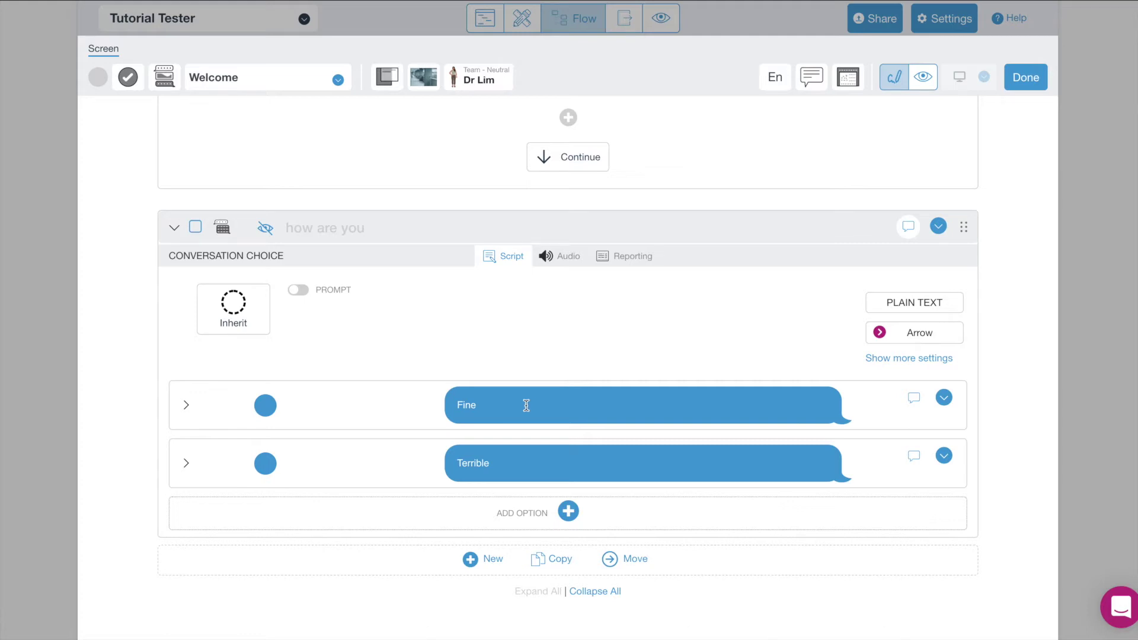
pyautogui.click(502, 405)
pyautogui.scroll(1, 640, 371)
pyautogui.scroll(-2, 640, 371)
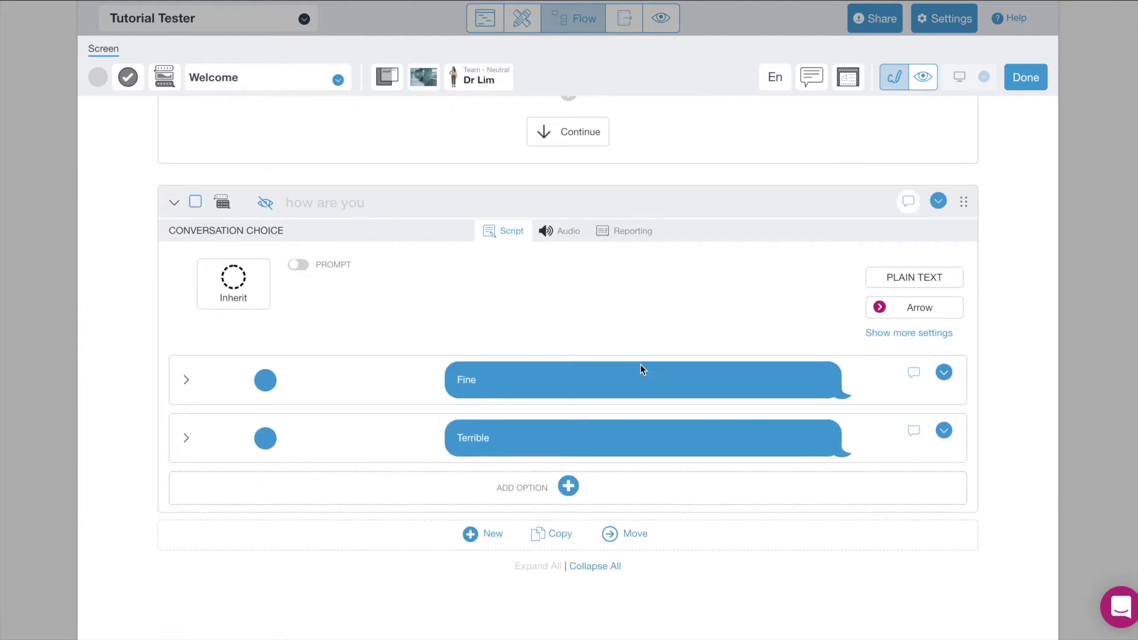
pyautogui.click(895, 332)
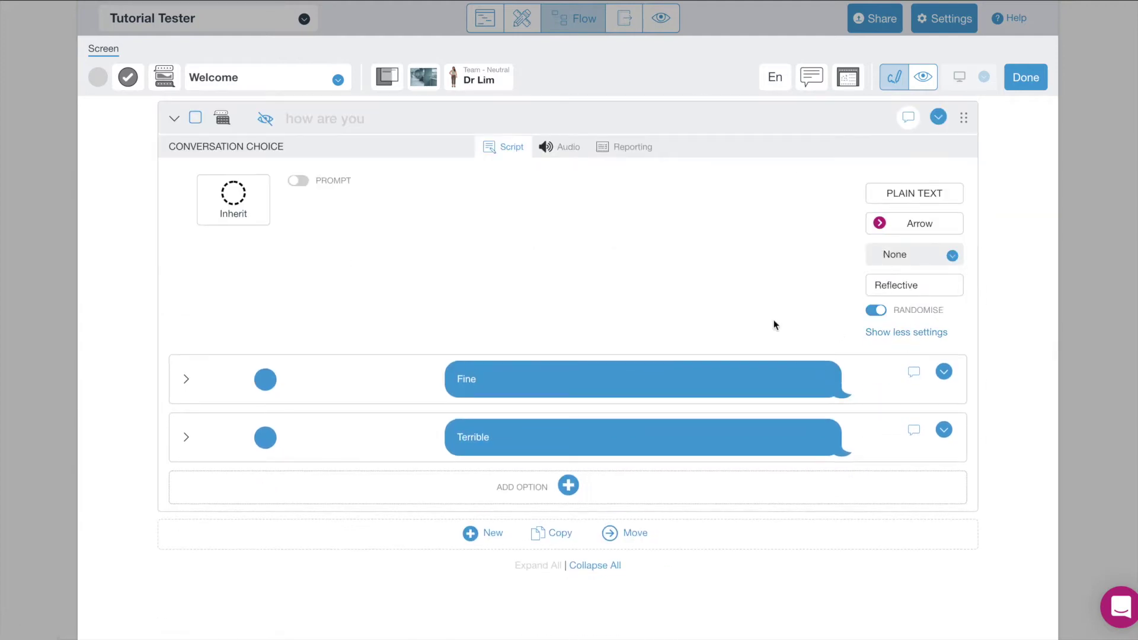
pyautogui.scroll(1, 830, 332)
pyautogui.click(904, 318)
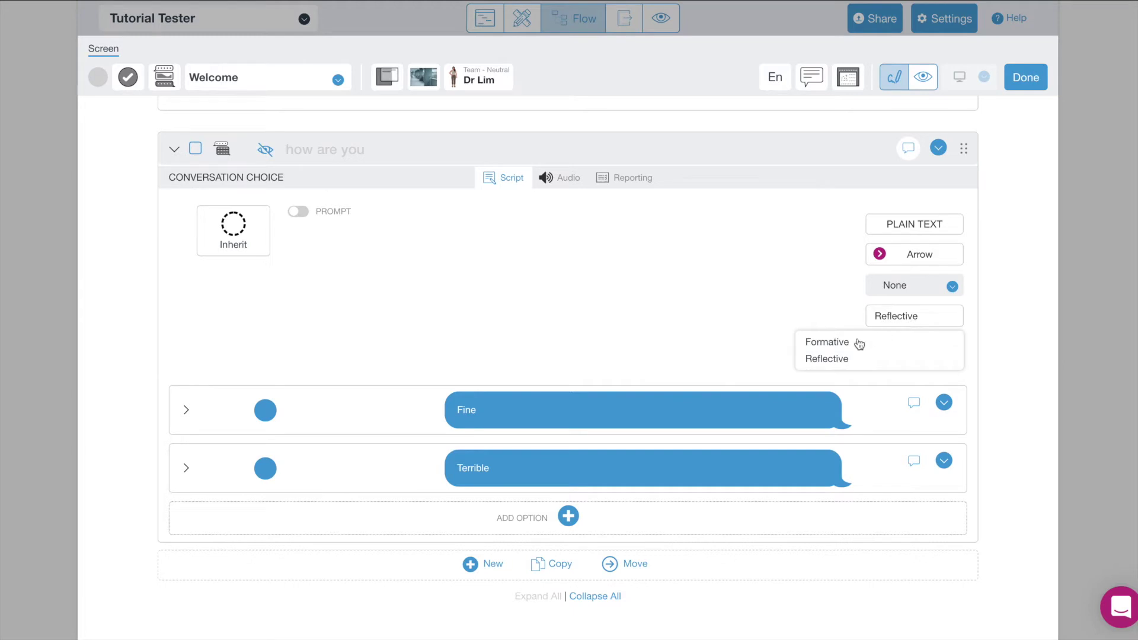
pyautogui.click(838, 343)
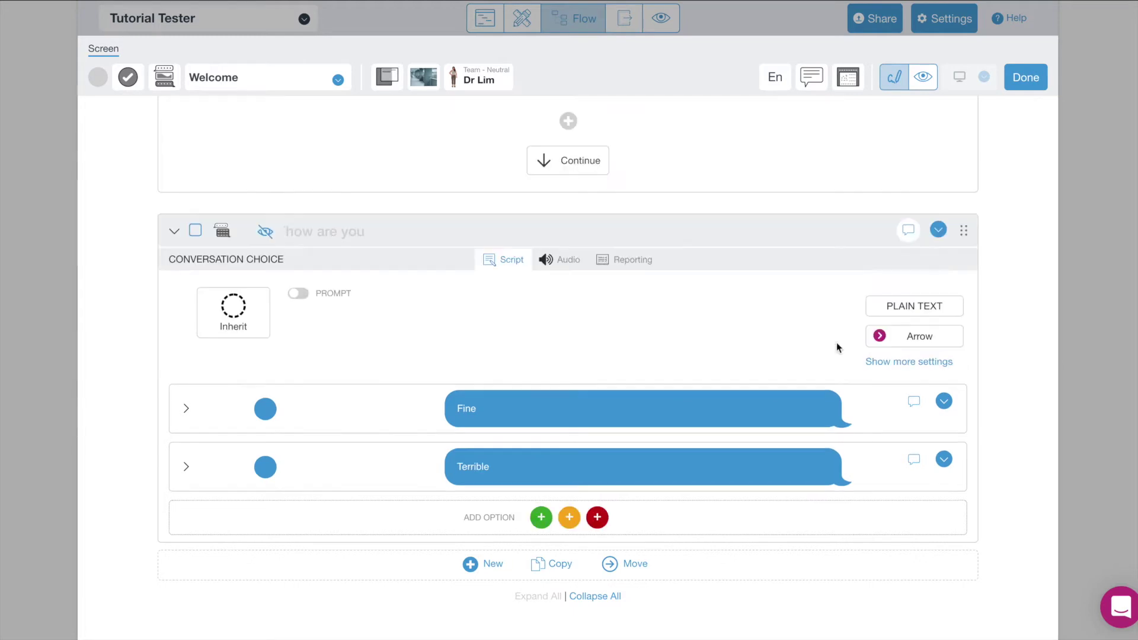
pyautogui.scroll(-1, 725, 334)
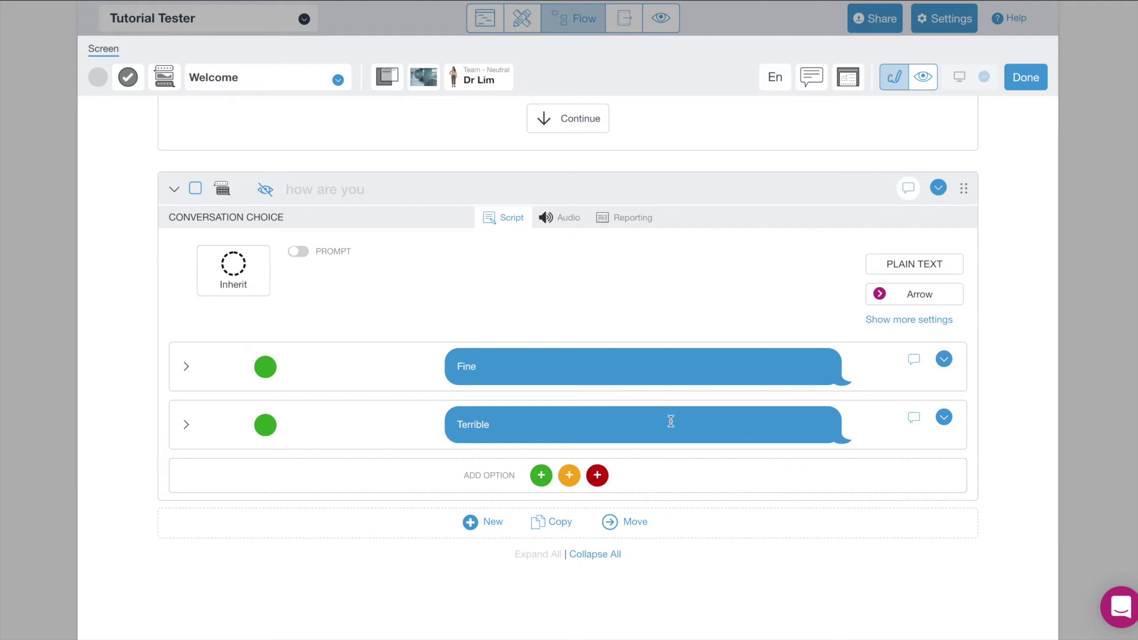
# Step: Replace the final "How are you?" line in the Welcome dialog with "What is 2 + 2?"
pyautogui.scroll(1, 641, 475)
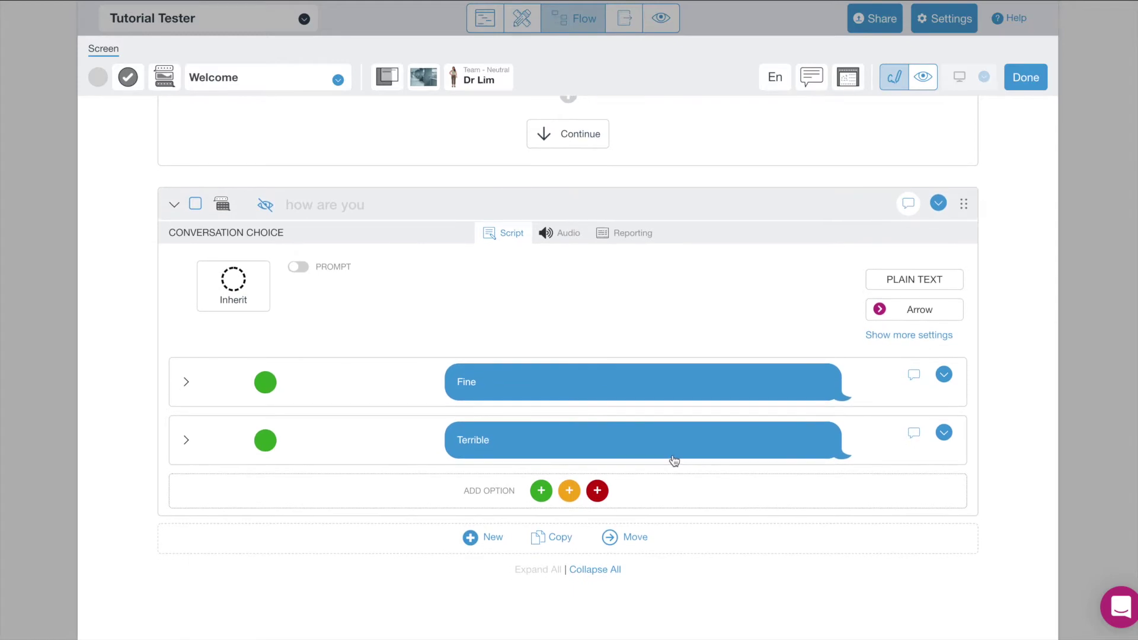
pyautogui.scroll(3, 683, 433)
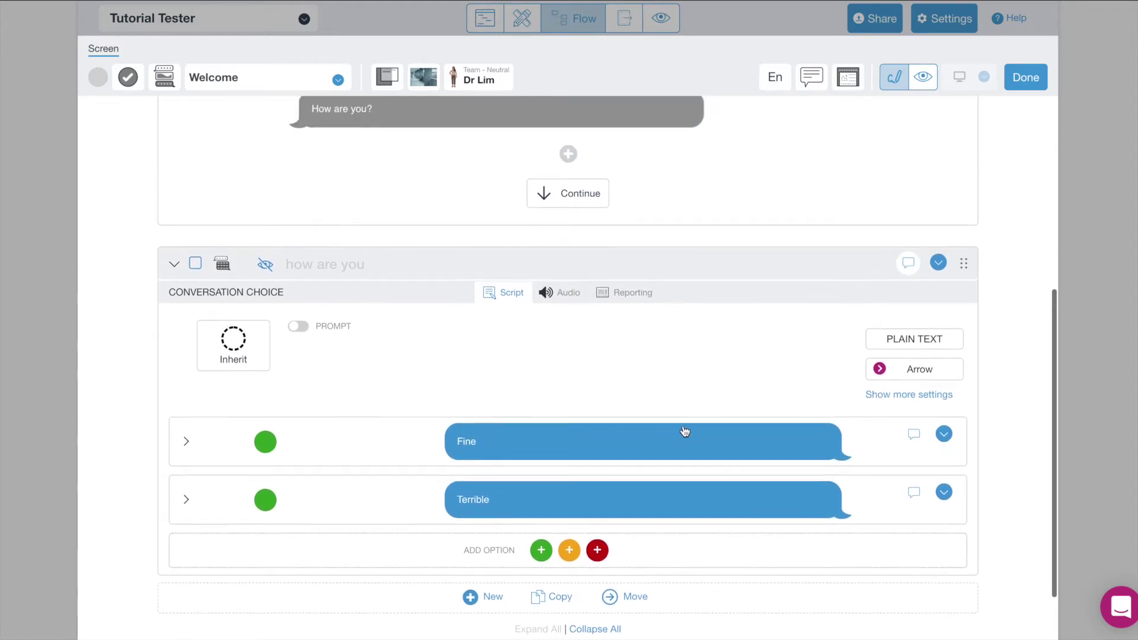
pyautogui.scroll(2, 681, 424)
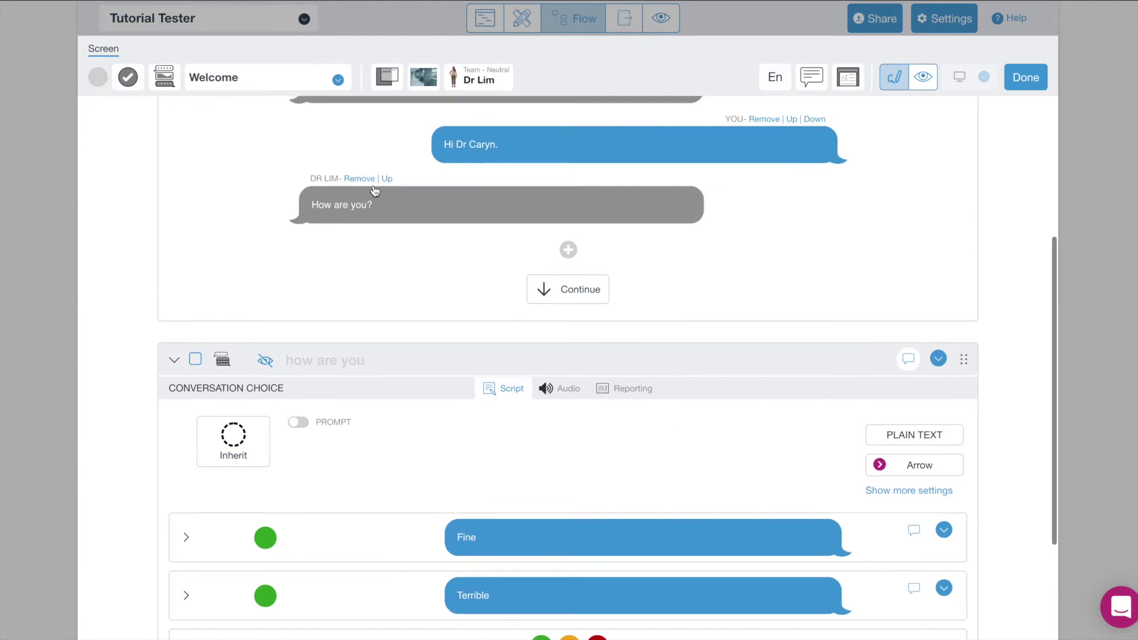
pyautogui.moveTo(389, 204); pyautogui.dragTo(280, 201)
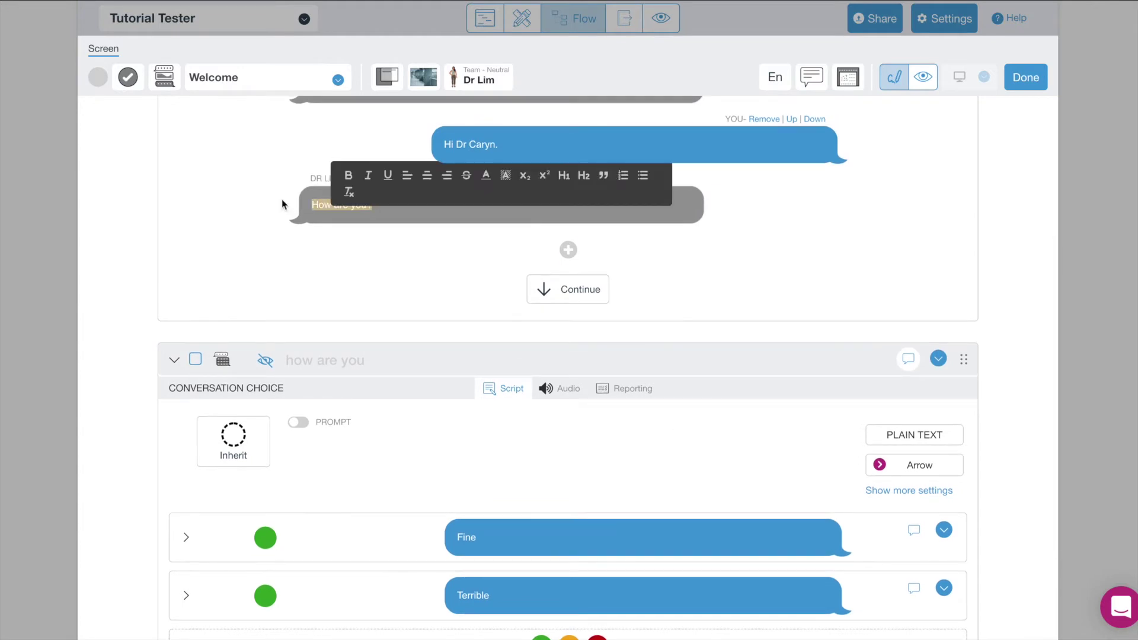
pyautogui.press('BackSpace')
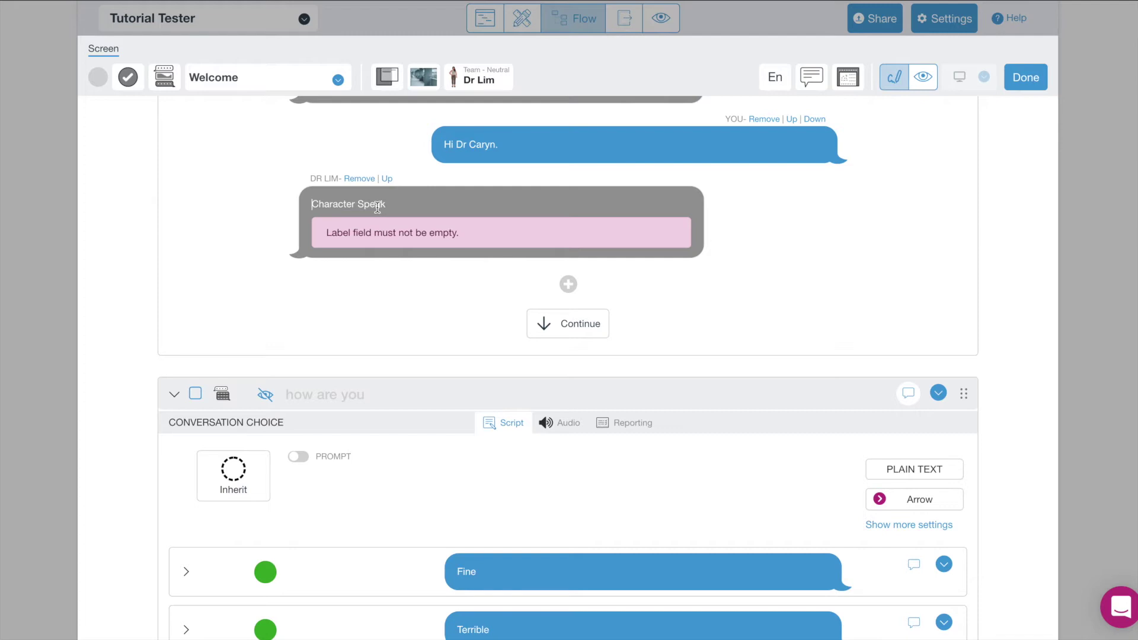
pyautogui.write('What i')
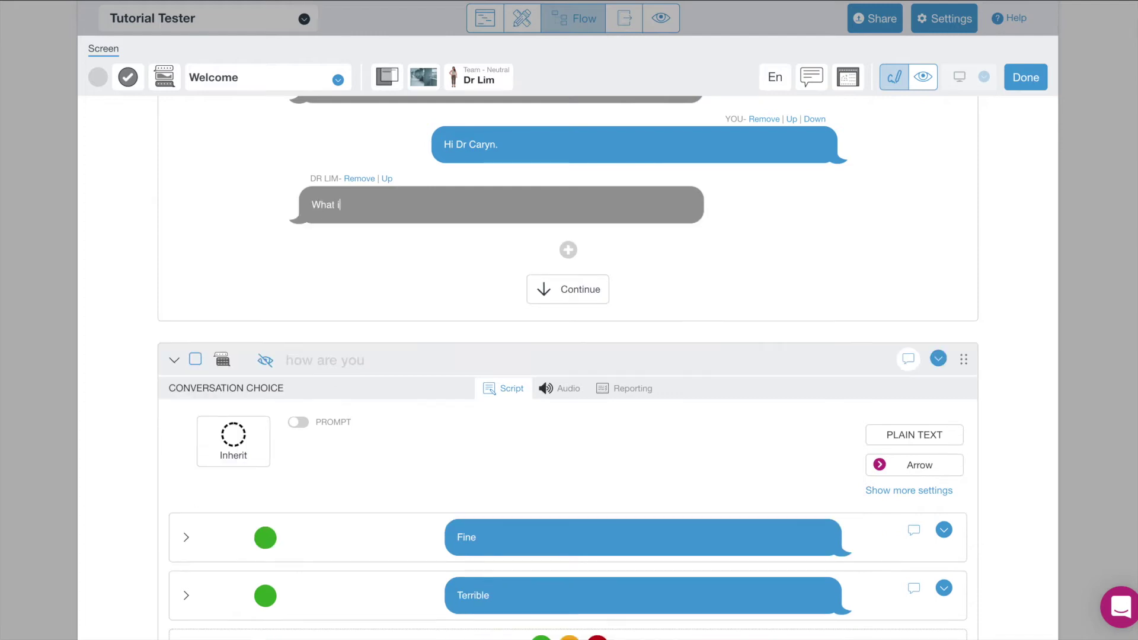
pyautogui.write('s 2')
# Step: Change the answer option "Fine" to "4" and its response dialog to "Good answer!"
pyautogui.scroll(-3, 479, 367)
pyautogui.doubleClick(449, 366)
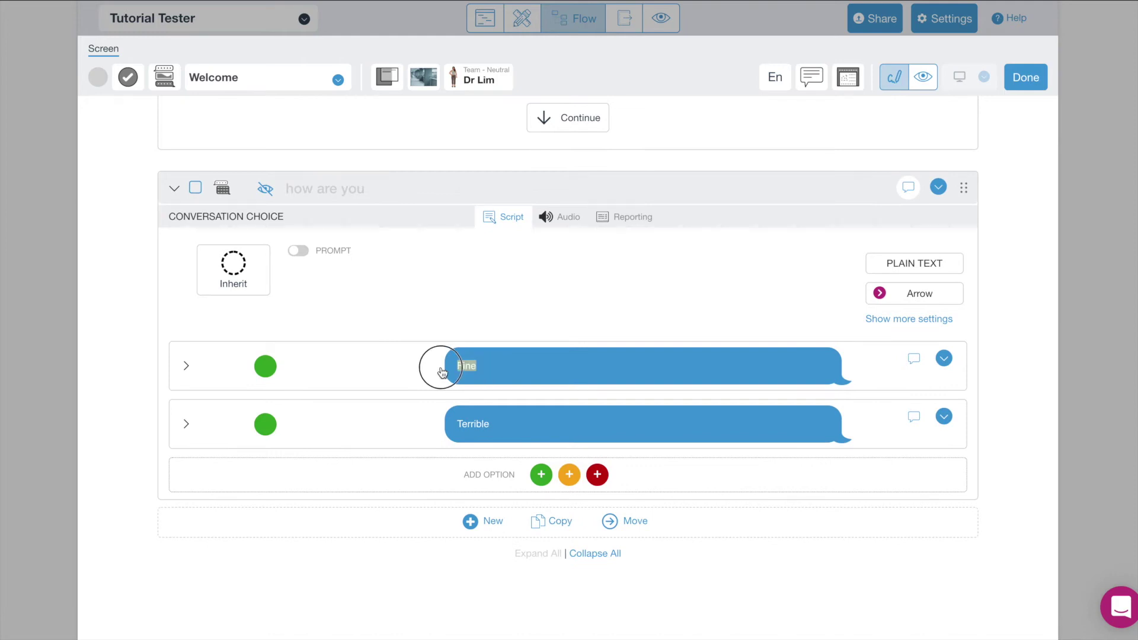
pyautogui.write('4')
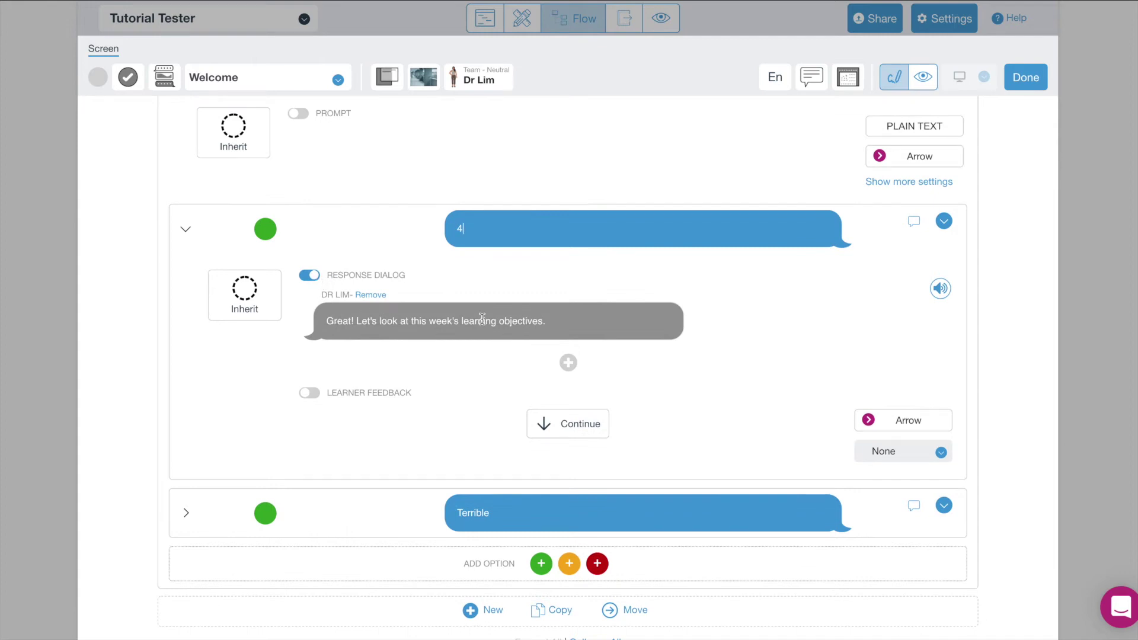
pyautogui.moveTo(554, 323); pyautogui.dragTo(324, 324)
pyautogui.write('Good answert!')
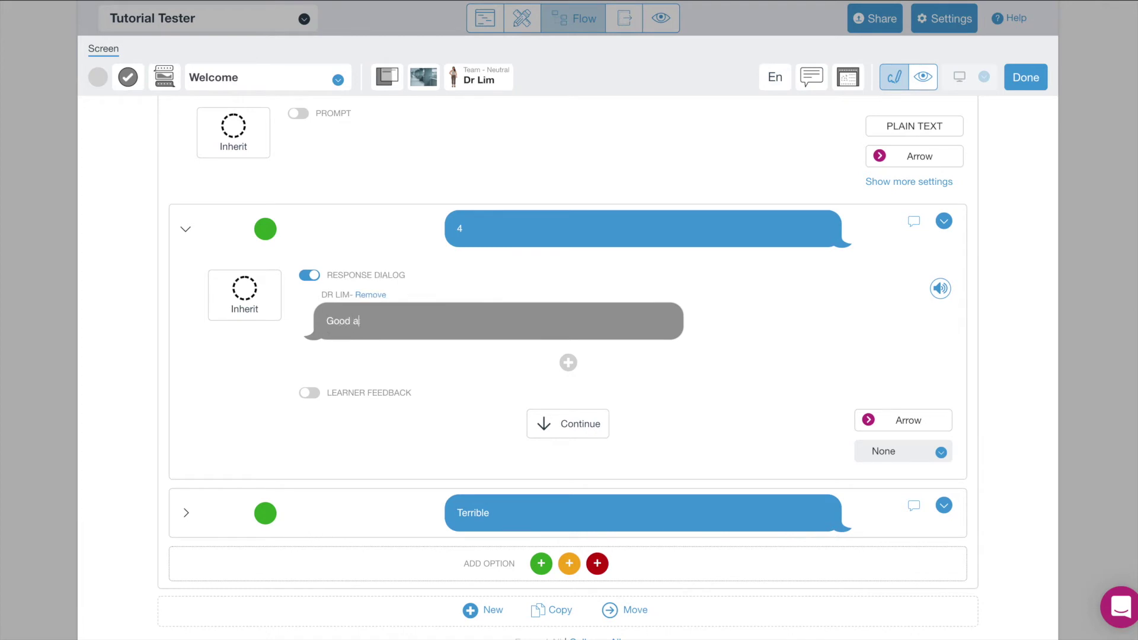
pyautogui.press('BackSpace')
pyautogui.press('BackSpace')
pyautogui.write('!')
# Step: Enable learner feedback for option 4 and enter "That is correct! 2 + 2 DOES equal 4!"
pyautogui.click(305, 395)
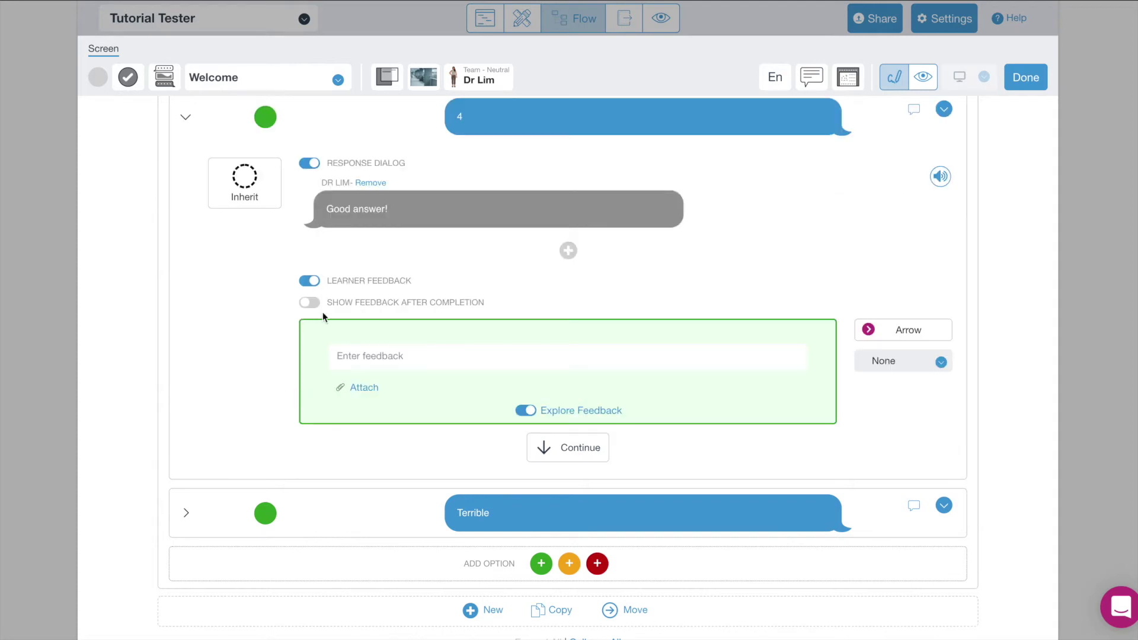
pyautogui.scroll(3, 560, 320)
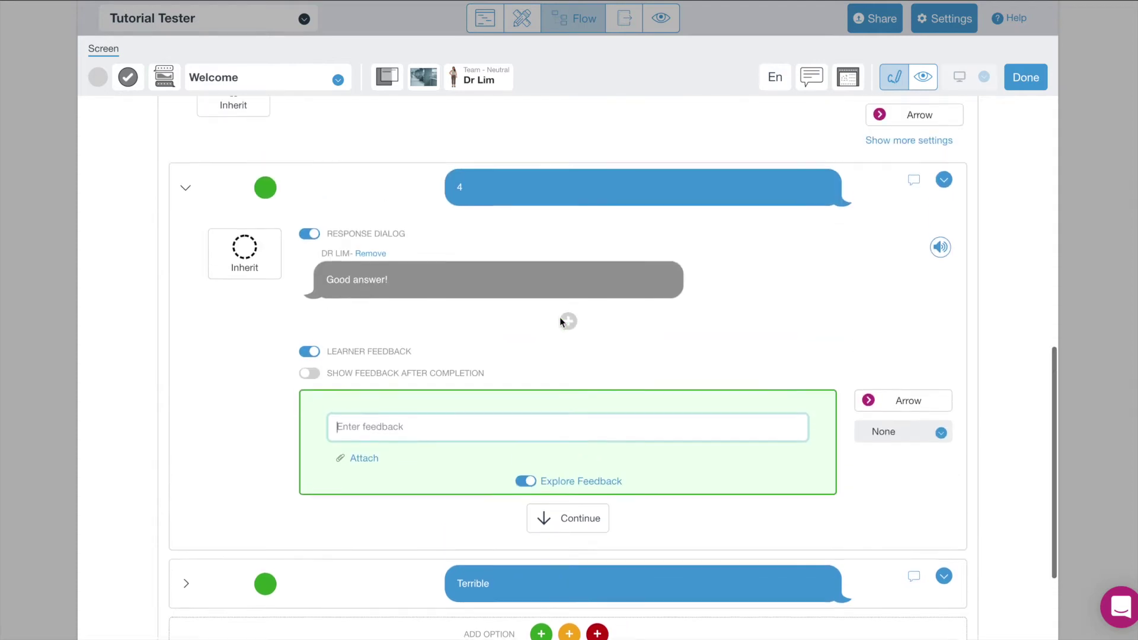
pyautogui.scroll(-2, 559, 320)
pyautogui.click(530, 391)
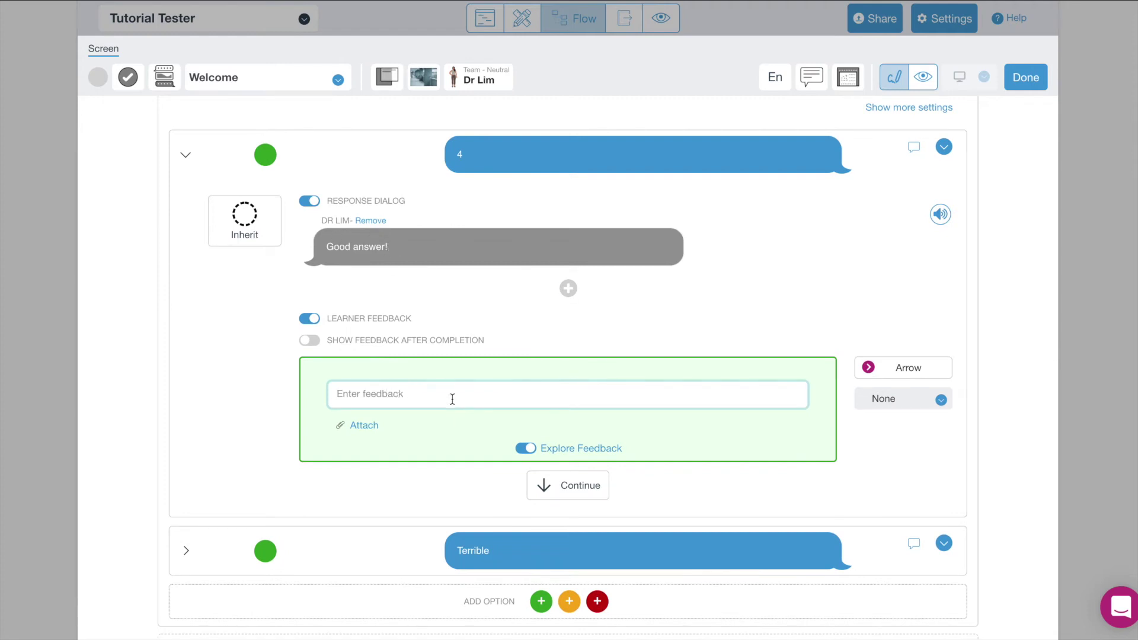
pyautogui.write('That is correct! 2 + 2 DOES equal 4!')
pyautogui.press('BackSpace')
pyautogui.press('BackSpace')
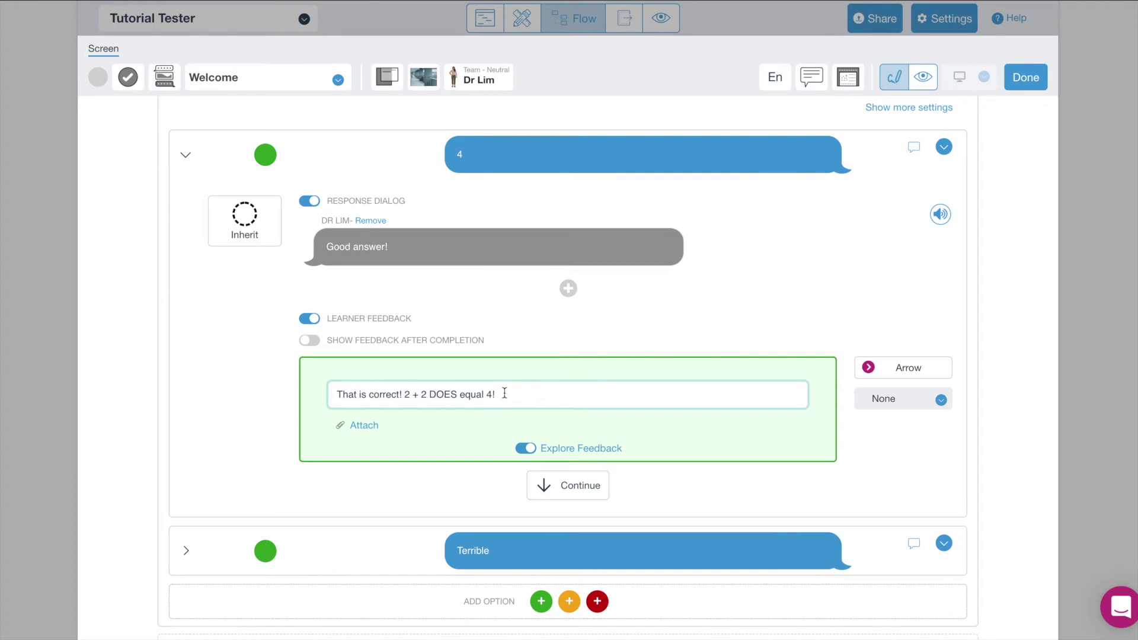
pyautogui.scroll(-3, 504, 393)
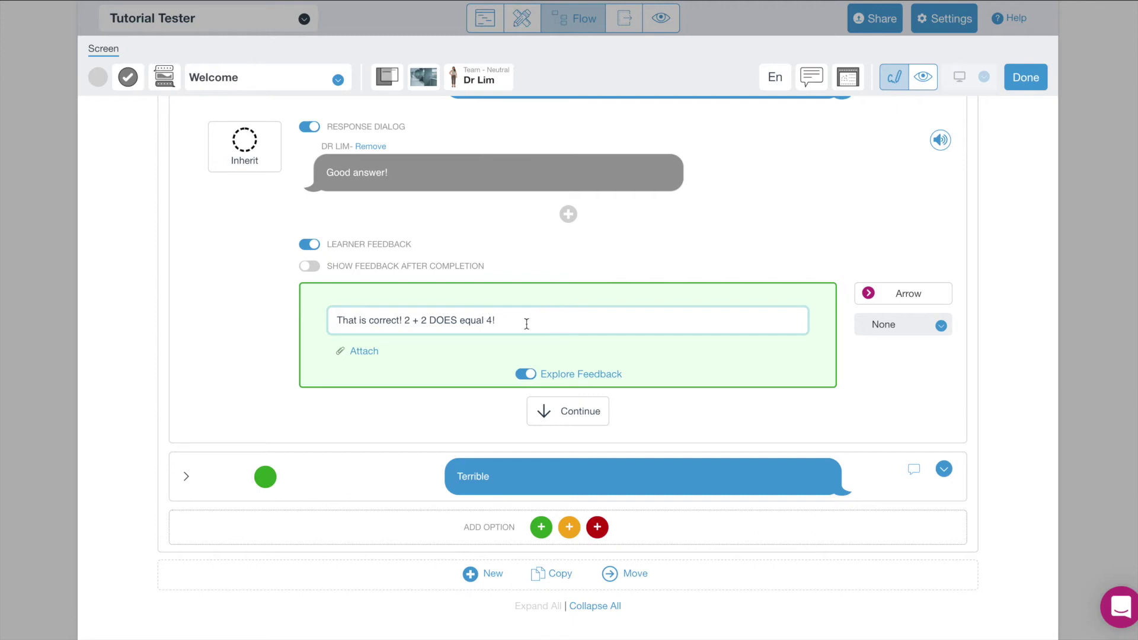
pyautogui.scroll(-1, 617, 418)
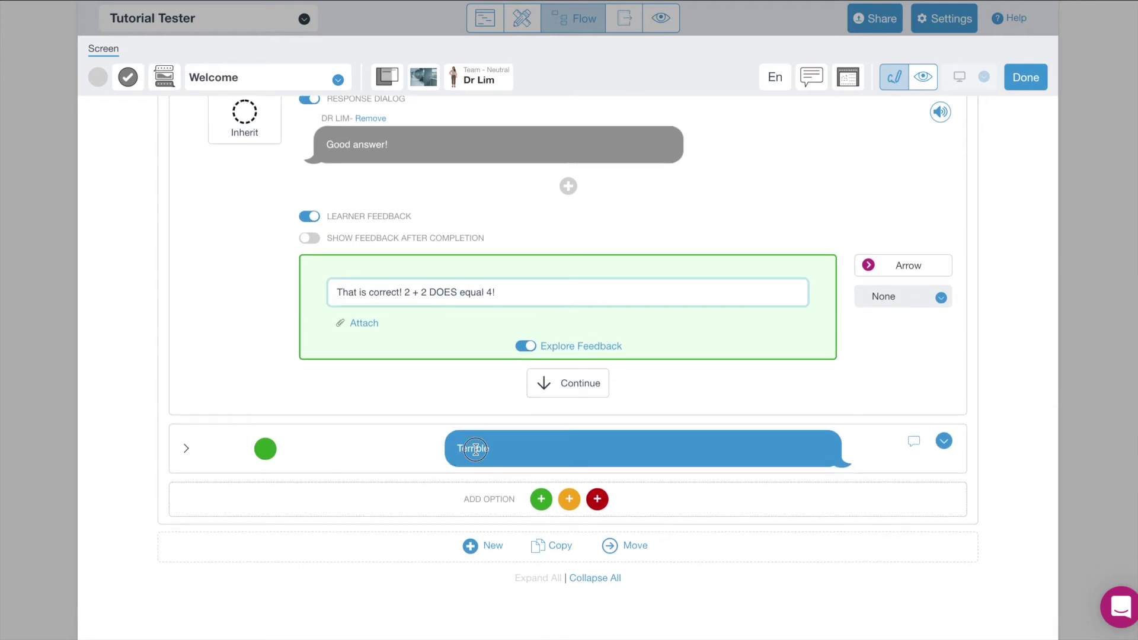
# Step: Change the answer option "Terrible" to "5" and reduce its response dialog to "Oh no :( That's incorrect."
pyautogui.click(515, 450)
pyautogui.press('BackSpace')
pyautogui.press('BackSpace')
pyautogui.press('BackSpace')
pyautogui.press('BackSpace')
pyautogui.press('BackSpace')
pyautogui.press('BackSpace')
pyautogui.press('BackSpace')
pyautogui.press('BackSpace')
pyautogui.click(455, 457)
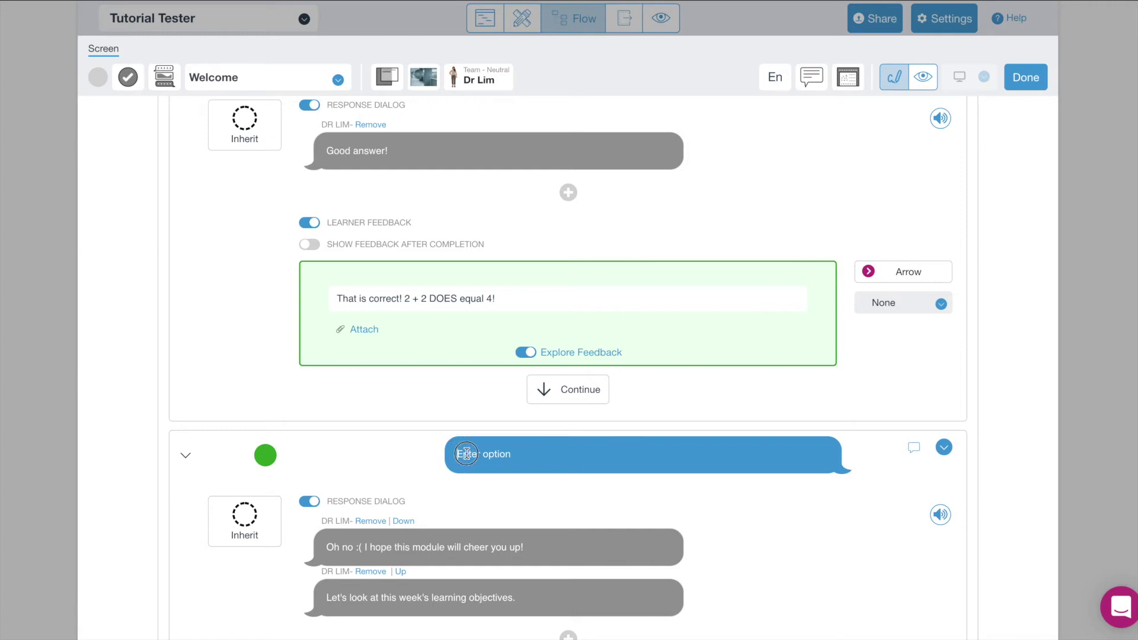
pyautogui.click(506, 454)
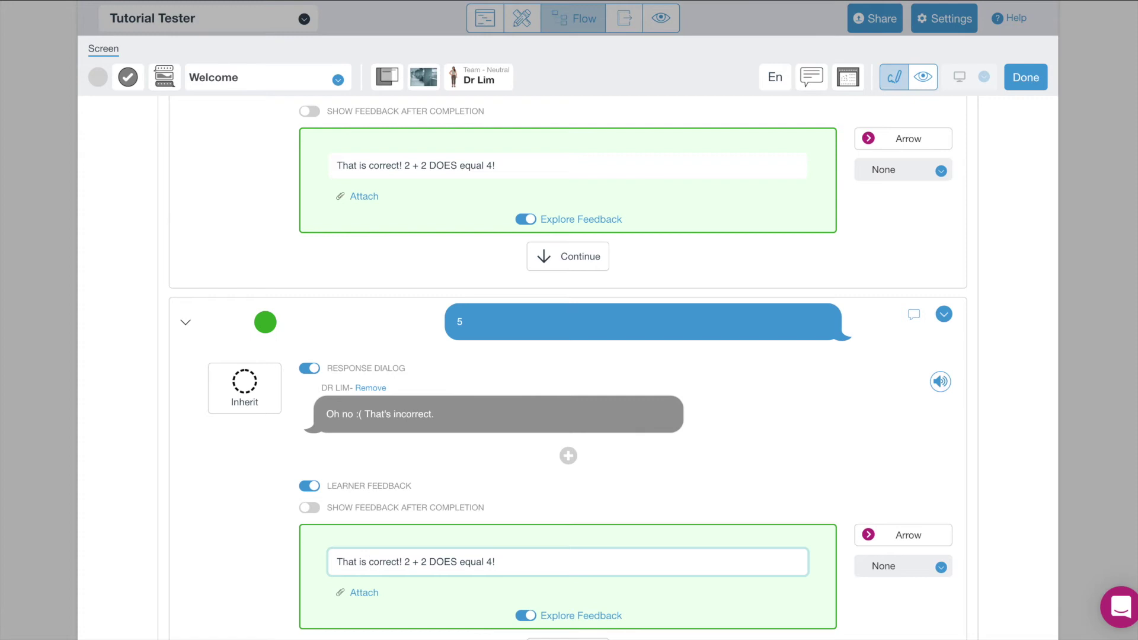
# Step: Reword the learner feedback for option 5 to "That is incorrect. 2 + 2 equals 4!"
pyautogui.click(370, 562)
pyautogui.write('incorrect! 2 + 2 DOES equal 4!')
pyautogui.click(409, 562)
pyautogui.press('BackSpace')
pyautogui.write('.')
pyautogui.moveTo(465, 563); pyautogui.dragTo(438, 562)
pyautogui.press('BackSpace')
pyautogui.press('Right')
pyautogui.write('s')
pyautogui.scroll(-2, 599, 536)
pyautogui.click(581, 475)
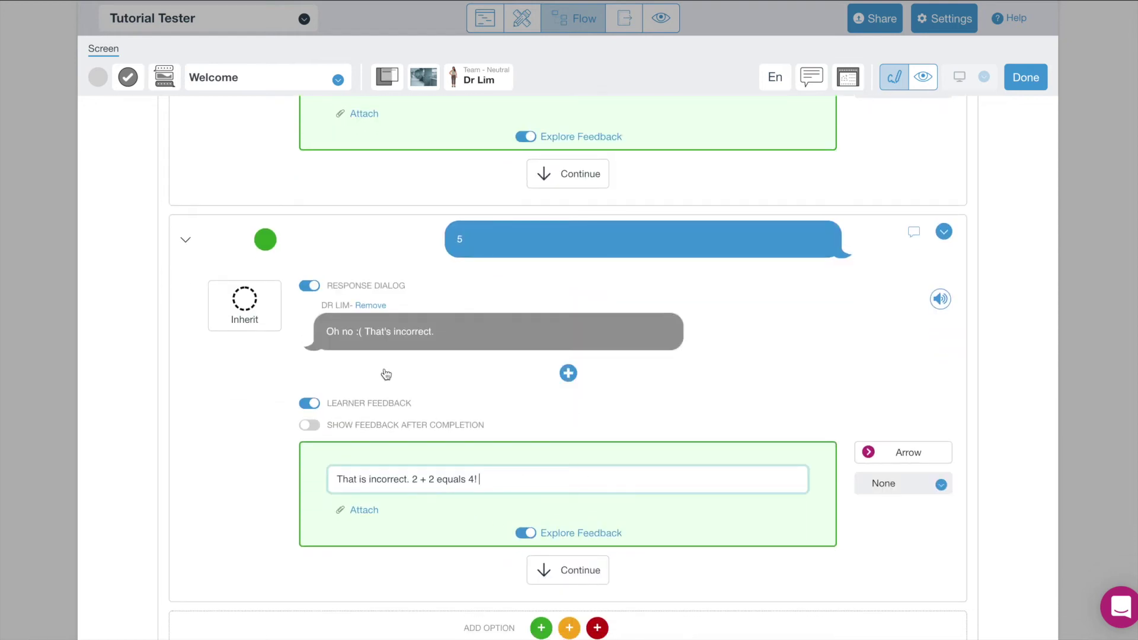
pyautogui.moveTo(413, 479); pyautogui.dragTo(478, 479)
pyautogui.click(492, 481)
# Step: Change the rating colour of answer option 5 to red, leaving option 4 green
pyautogui.scroll(1, 520, 492)
pyautogui.scroll(5, 491, 365)
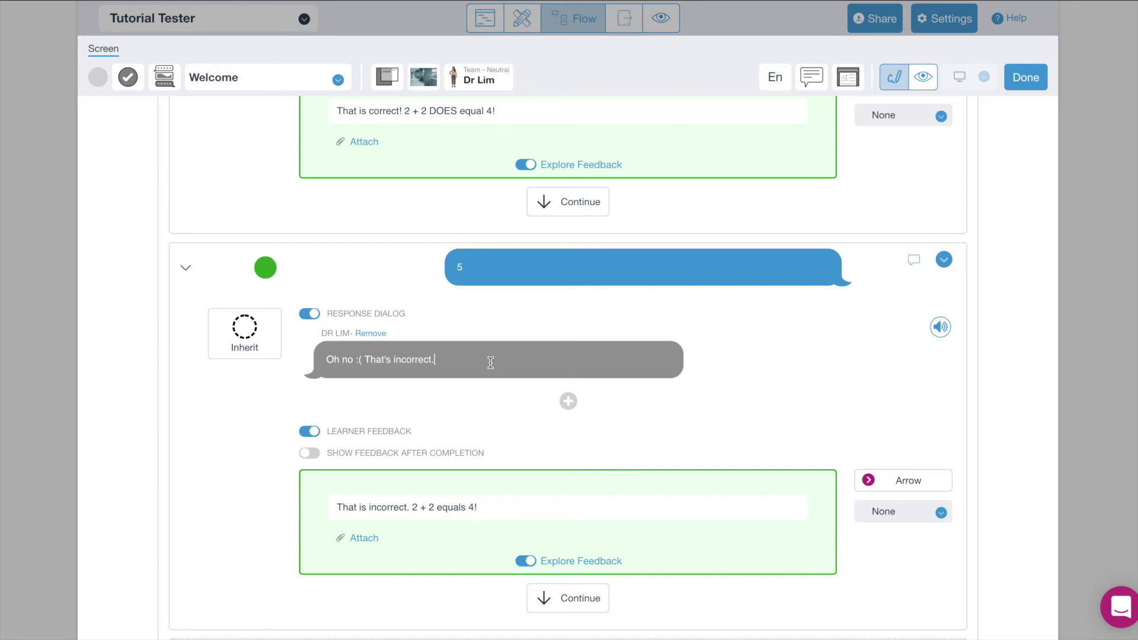
pyautogui.scroll(5, 492, 367)
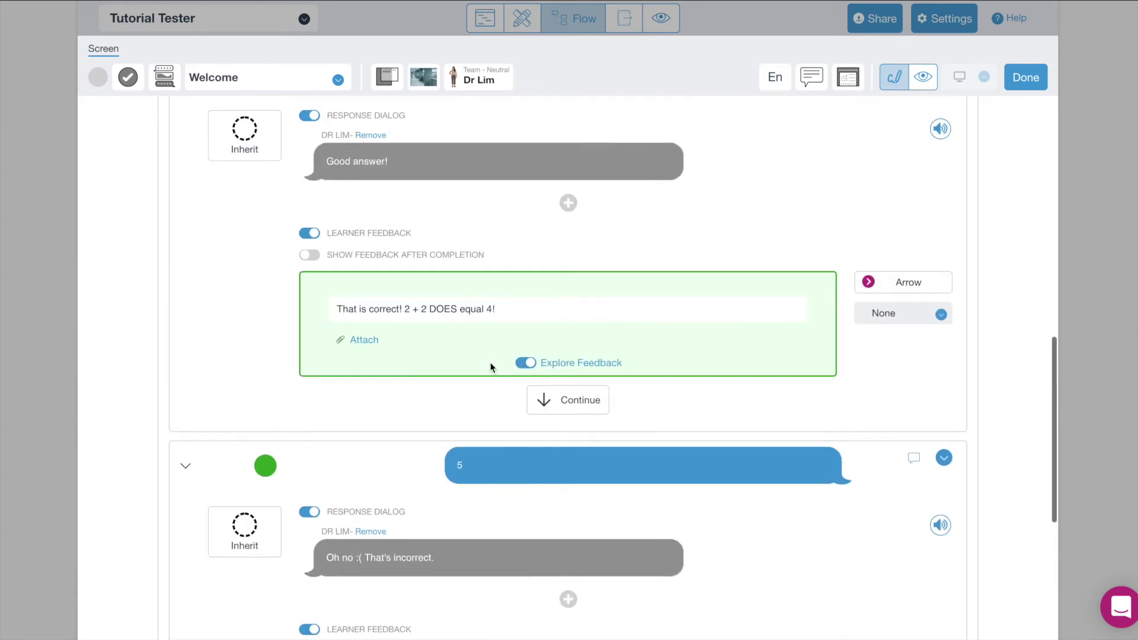
pyautogui.scroll(-7, 490, 368)
pyautogui.scroll(6, 489, 367)
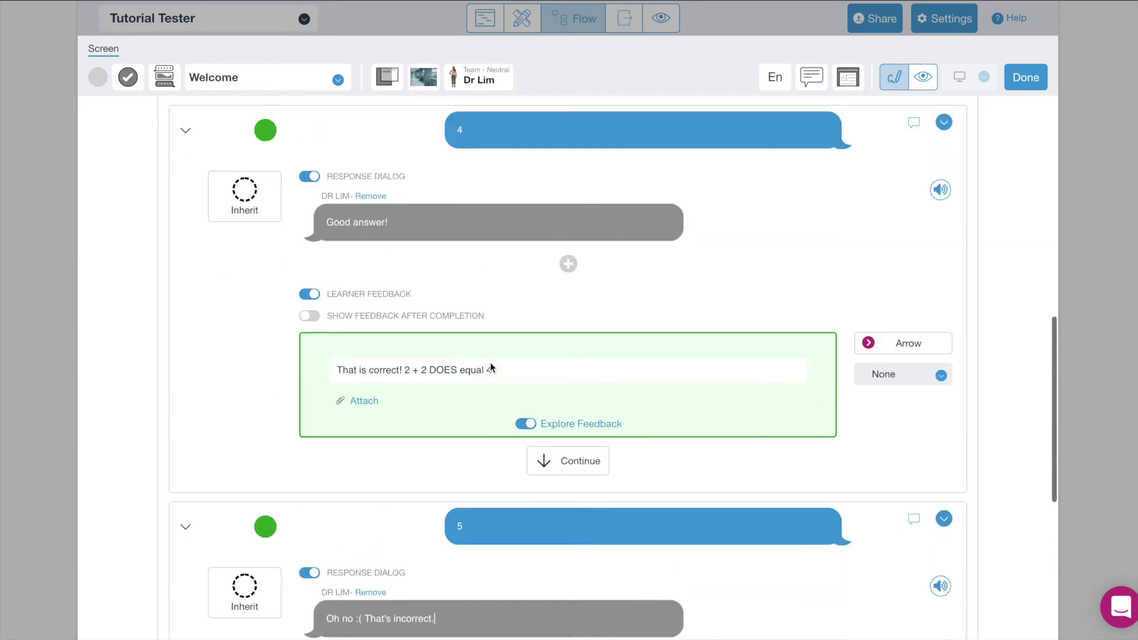
pyautogui.scroll(-1, 620, 236)
pyautogui.scroll(1, 776, 164)
pyautogui.scroll(-3, 712, 202)
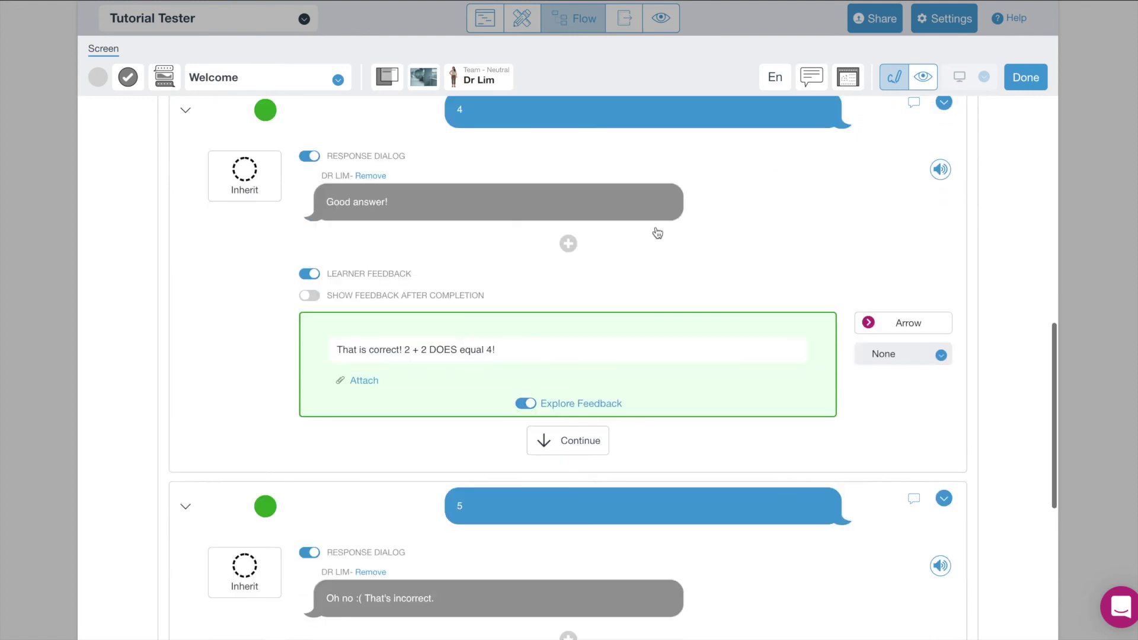
pyautogui.scroll(1, 475, 346)
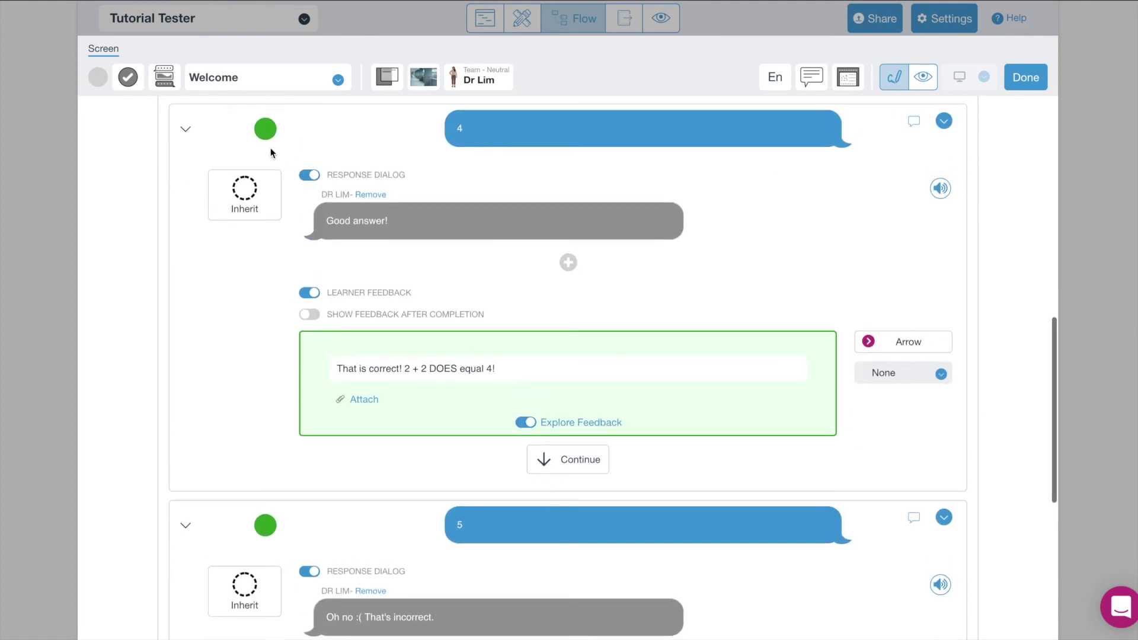
pyautogui.click(270, 528)
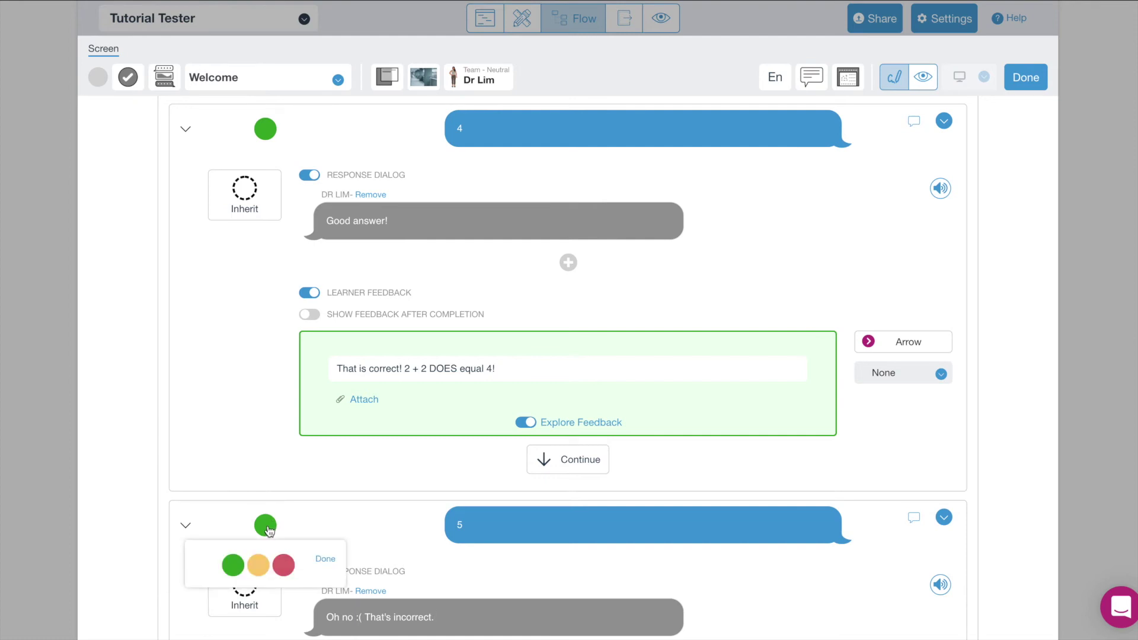
pyautogui.click(285, 566)
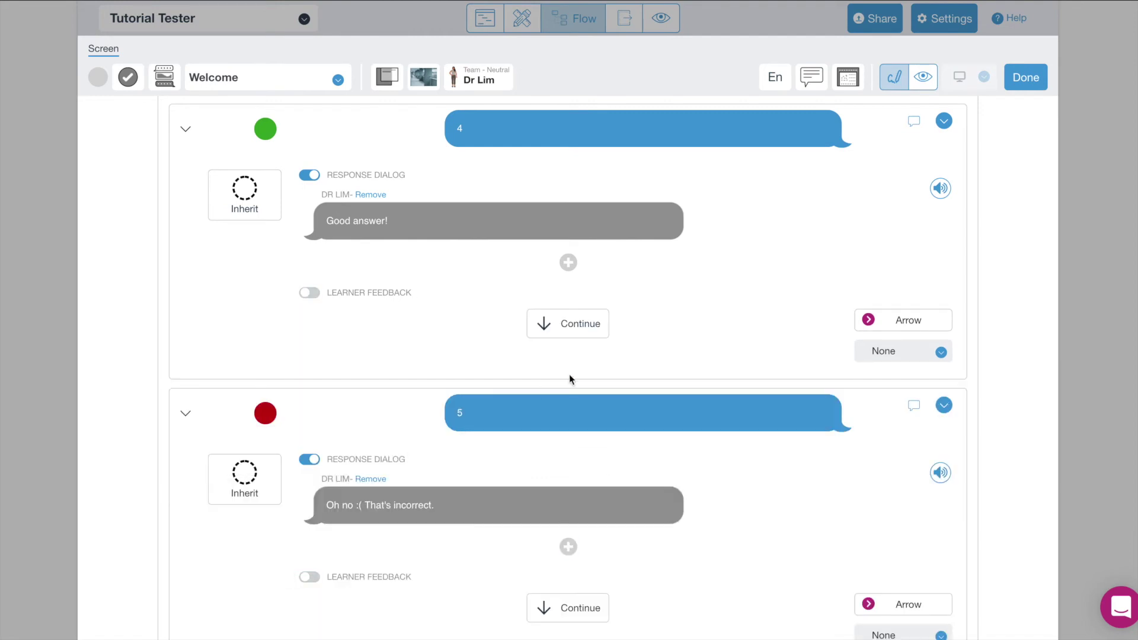
# Step: Preview the Welcome screen, answer the 2 + 2 question with 5 and continue to the end of the screen
pyautogui.scroll(2, 572, 374)
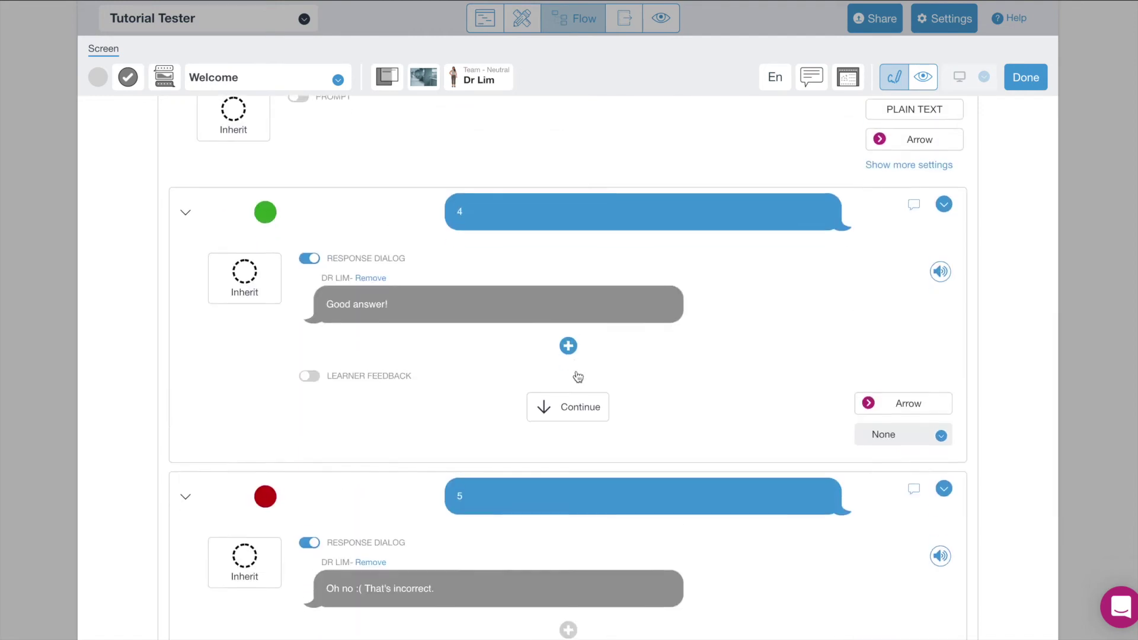
pyautogui.scroll(-3, 577, 377)
pyautogui.scroll(10, 577, 377)
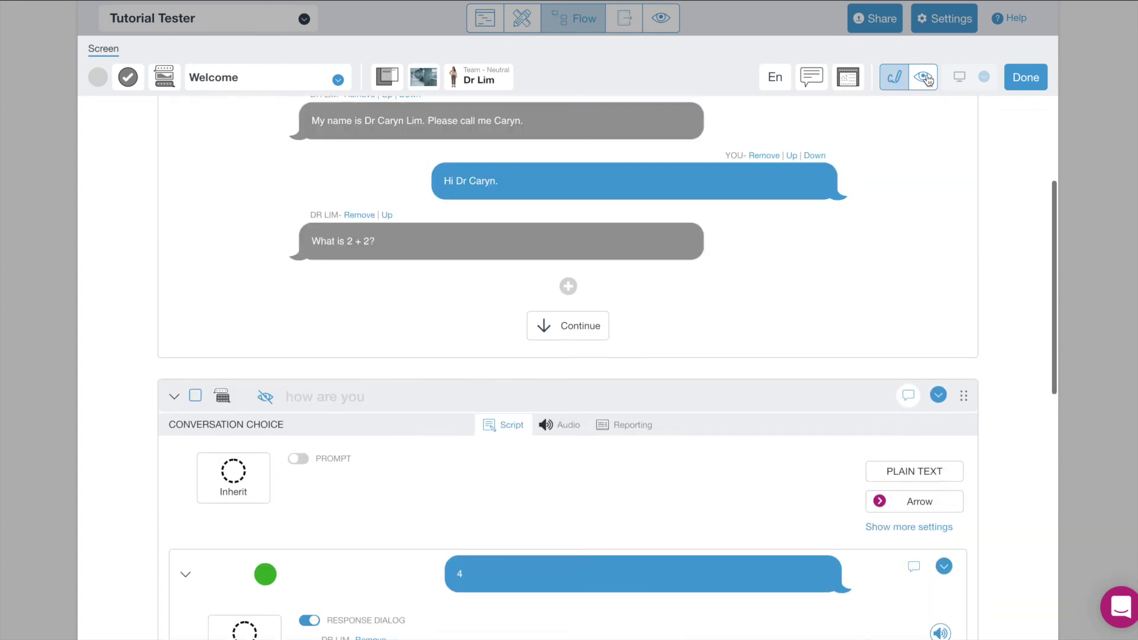
pyautogui.click(926, 78)
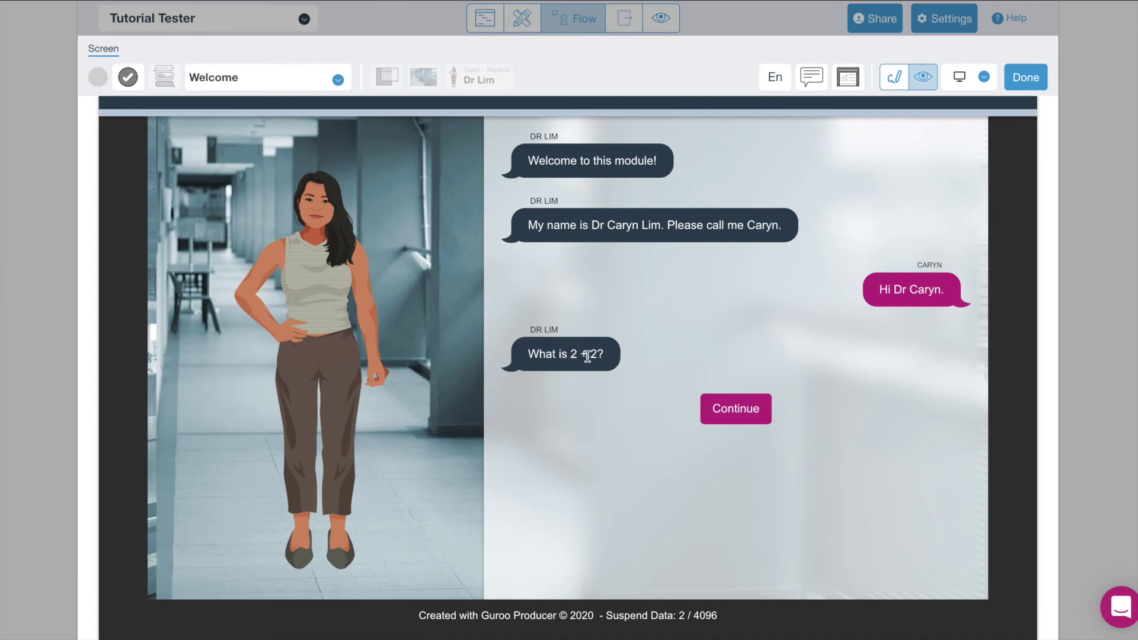
pyautogui.click(724, 408)
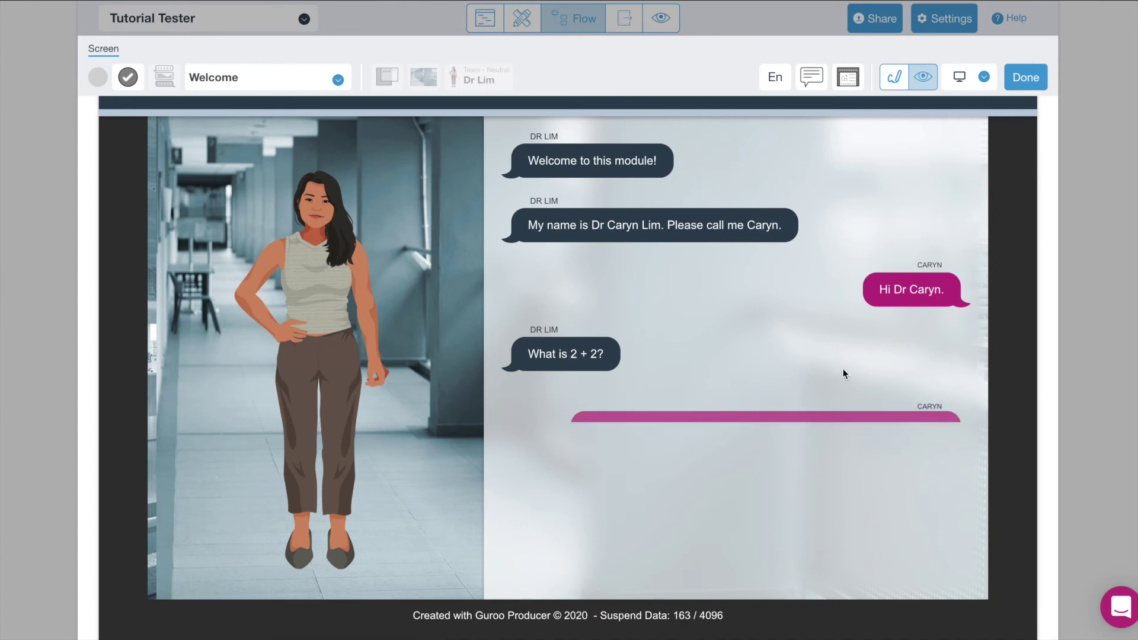
pyautogui.click(839, 445)
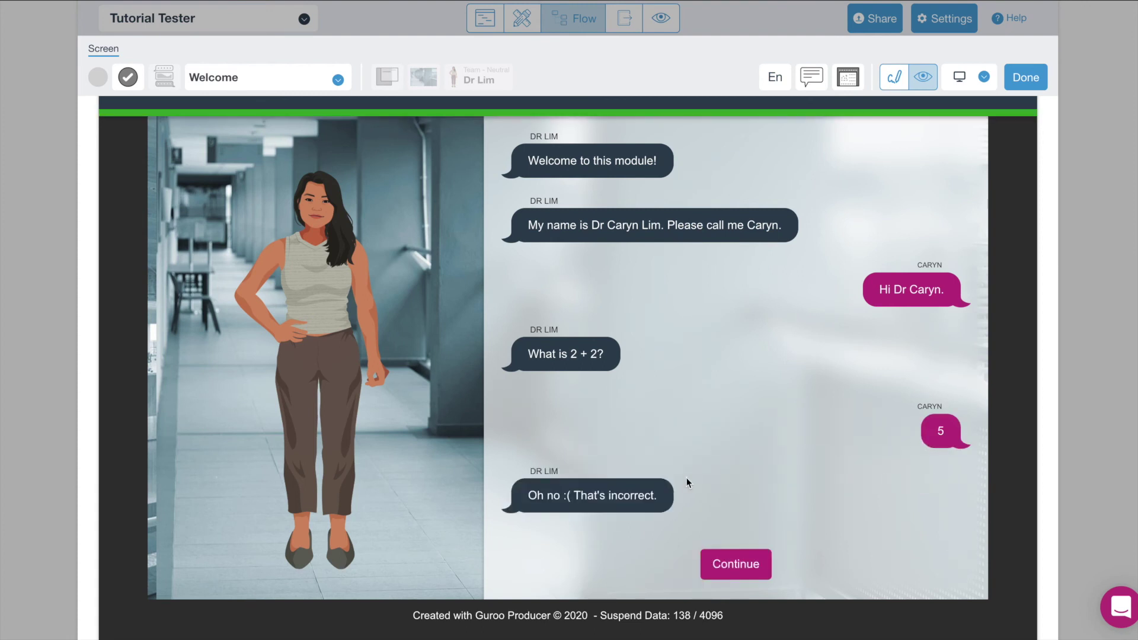
pyautogui.click(729, 562)
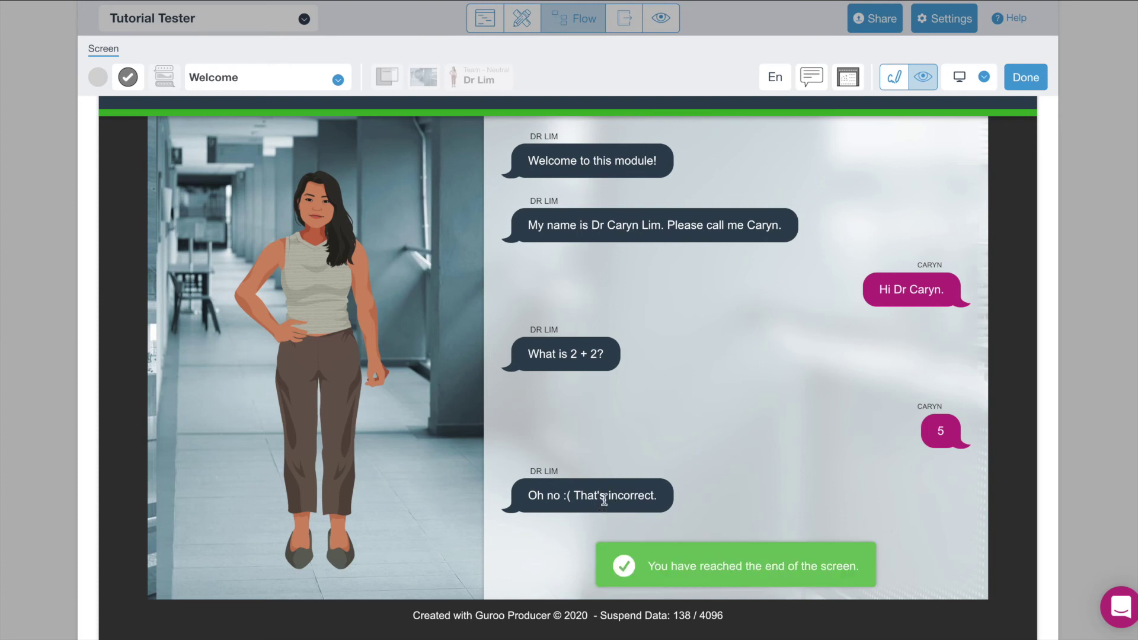
# Step: Return to editing the Welcome screen and expand the "how are you" conversation choice
pyautogui.click(895, 80)
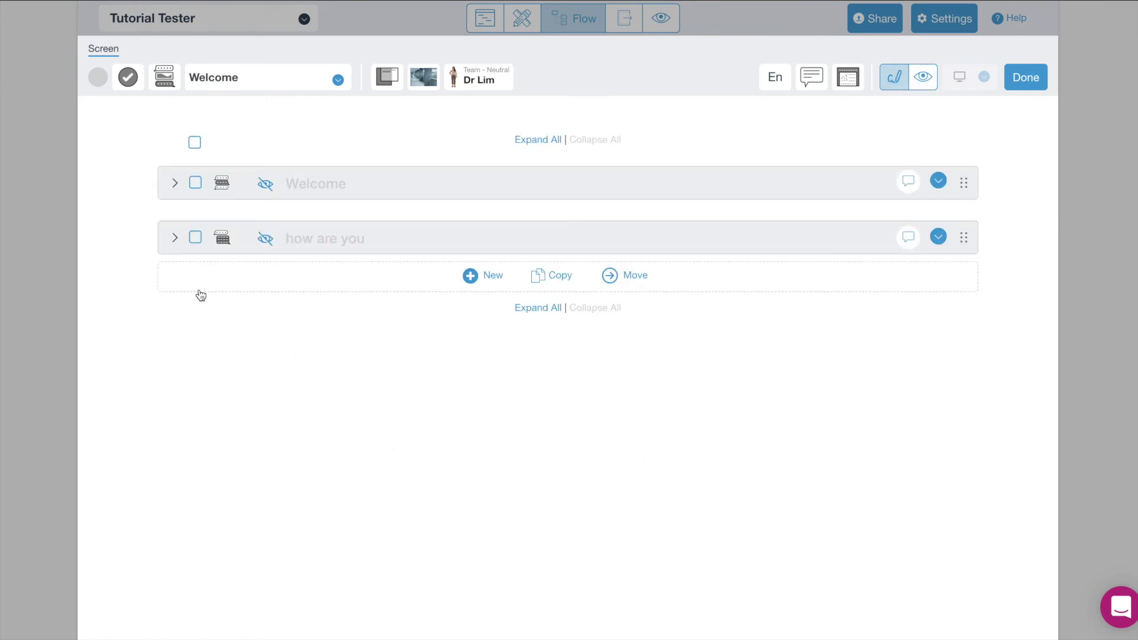
pyautogui.click(175, 238)
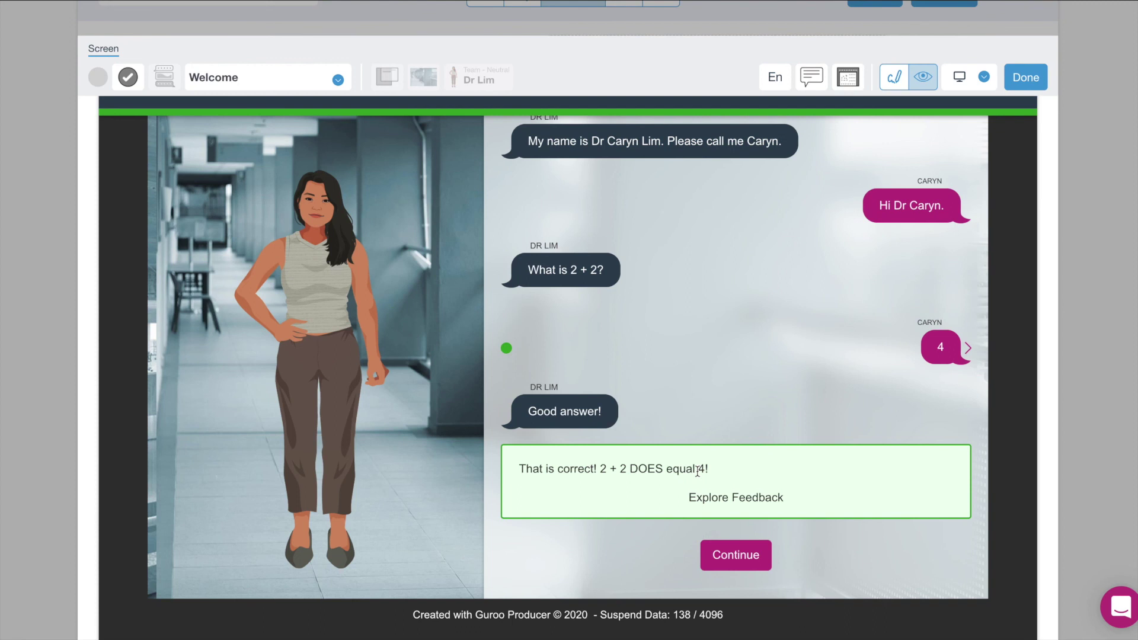
# Step: Explore the feedback for answers 5 and 4 in the preview, then close it and finish with the Welcome screen
pyautogui.click(717, 502)
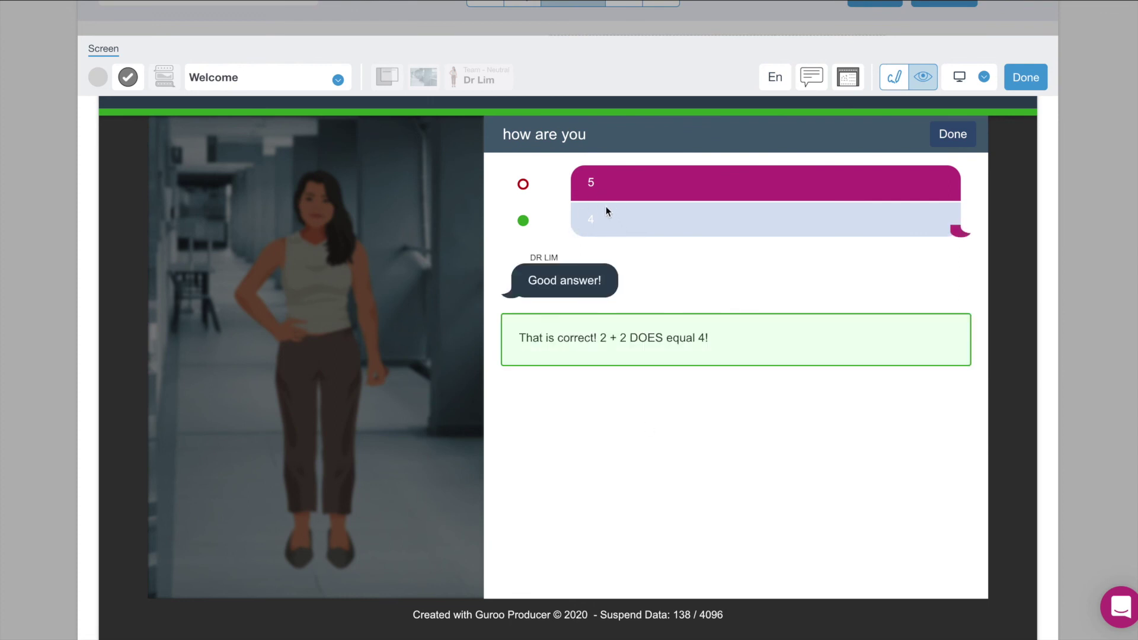
pyautogui.click(603, 186)
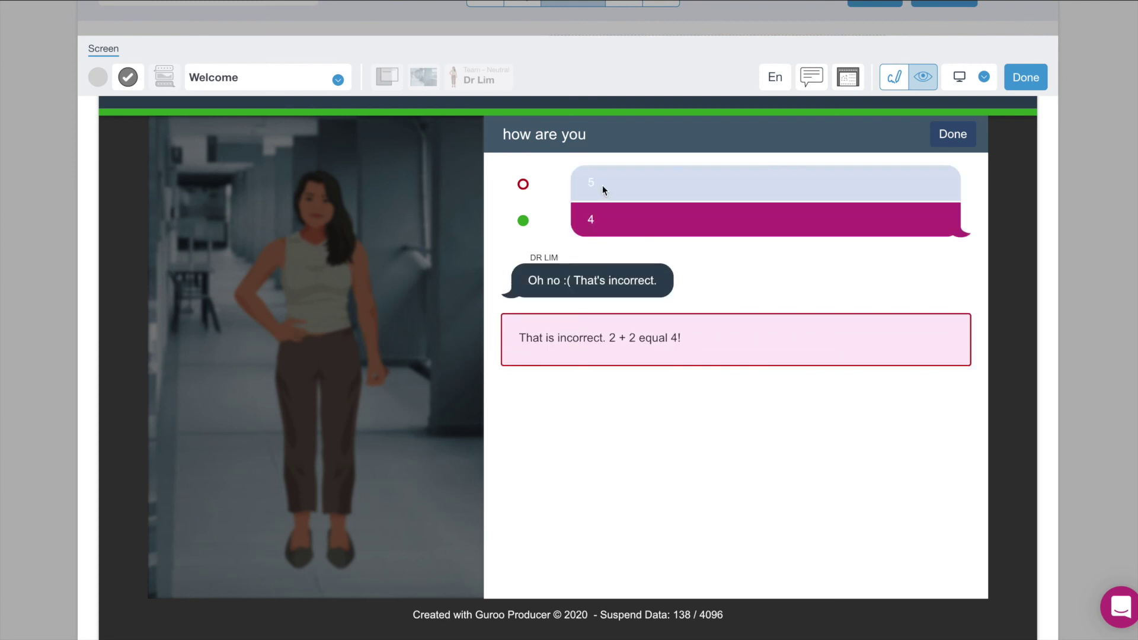
pyautogui.click(606, 226)
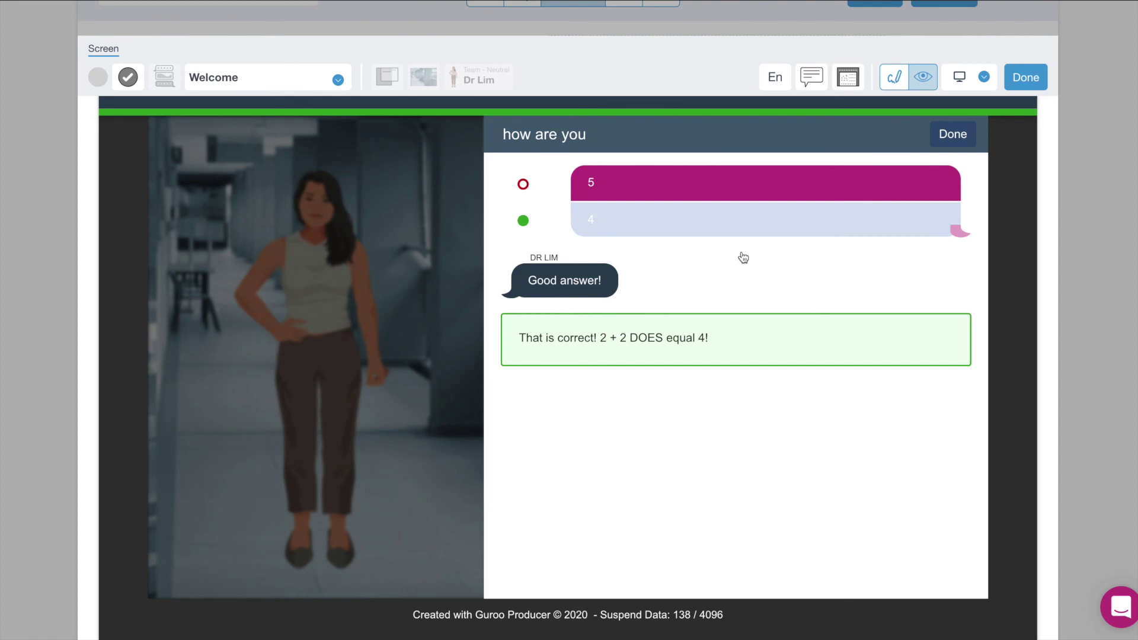
pyautogui.click(952, 136)
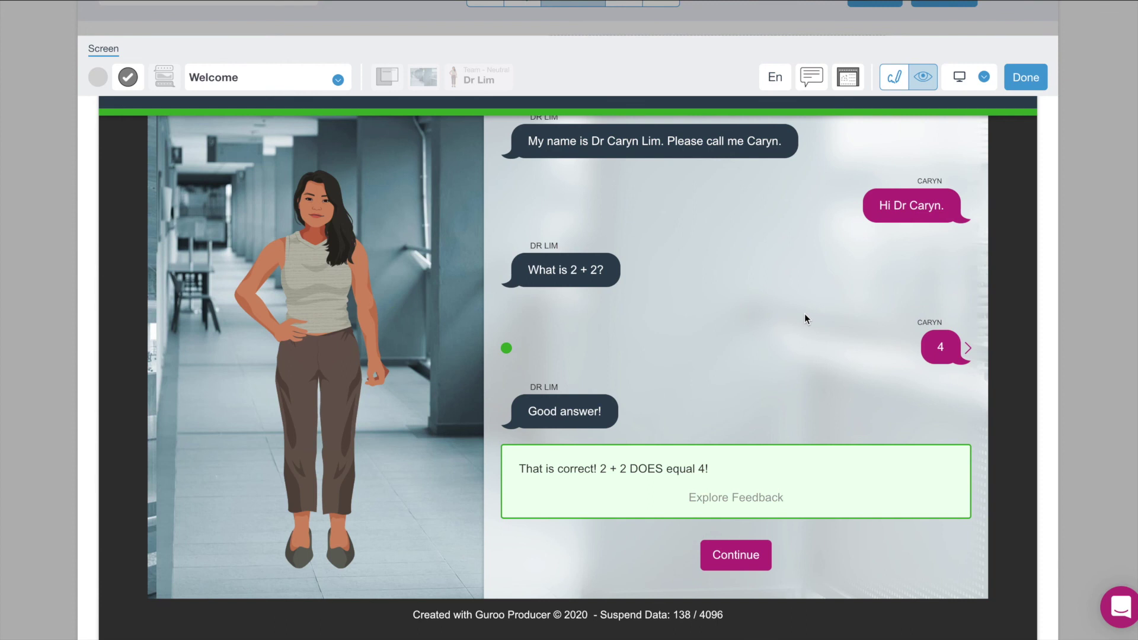
pyautogui.click(1031, 79)
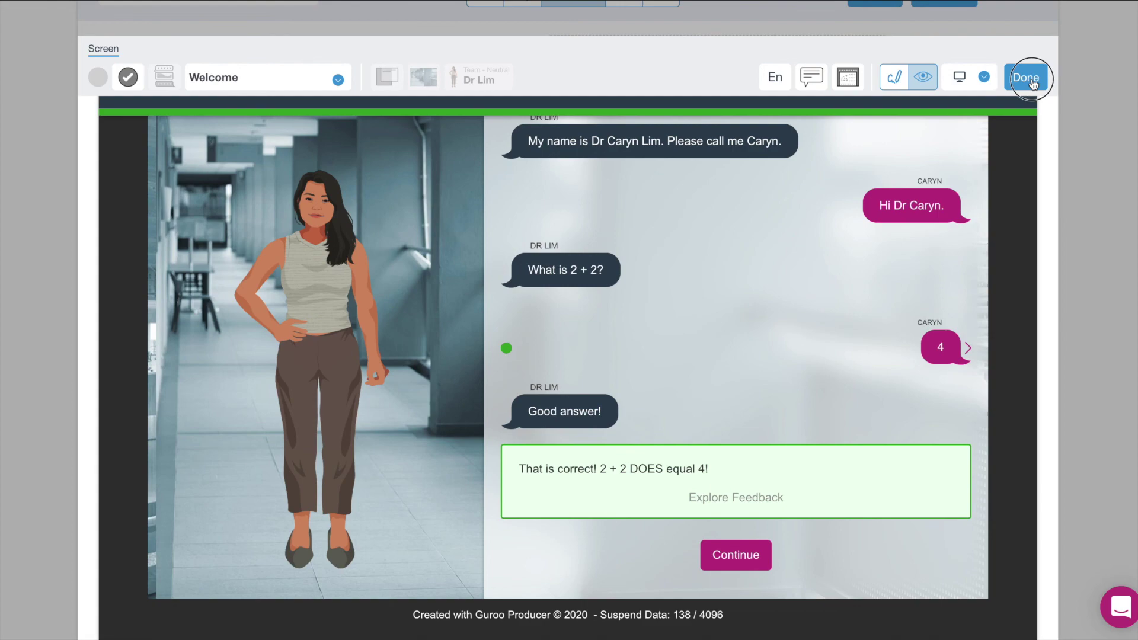